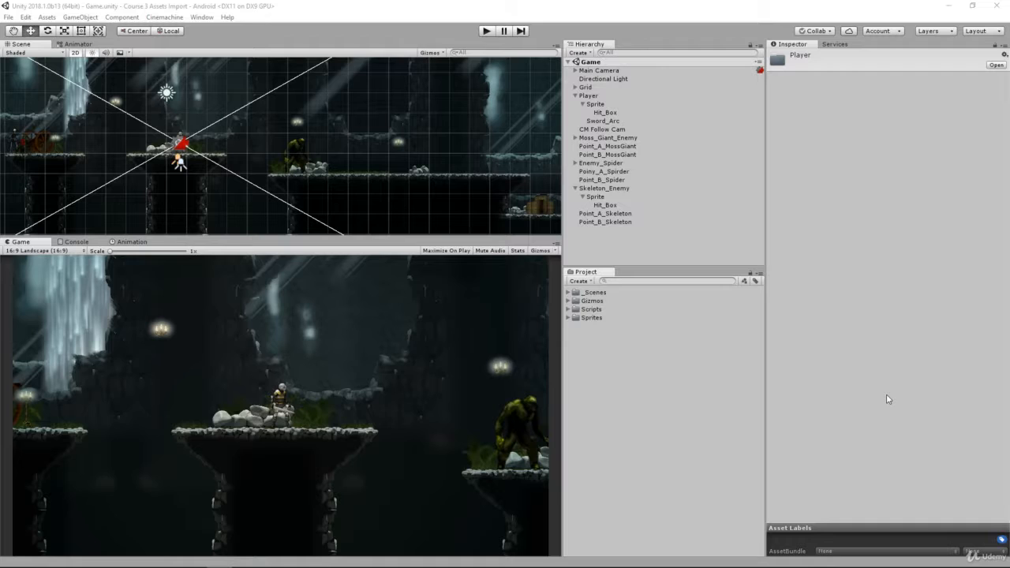
Expand the Scripts folder, check the Player subfolder, and view the Enemy script inside the Enemy subfolder.
{"action": "double_click", "coordinate": [598, 309]}
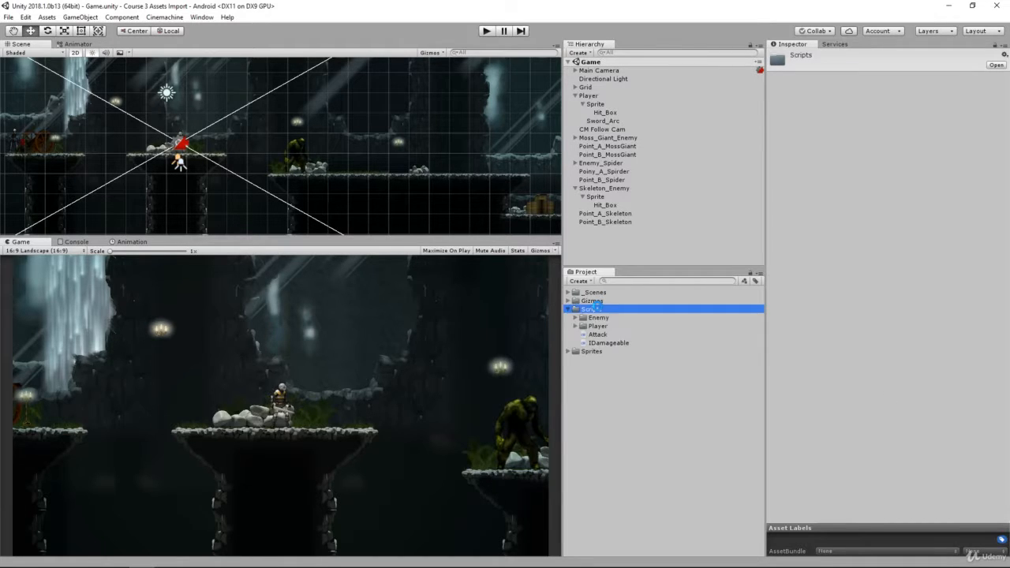
{"action": "left_click", "coordinate": [600, 325]}
{"action": "double_click", "coordinate": [602, 325]}
{"action": "left_click", "coordinate": [603, 334]}
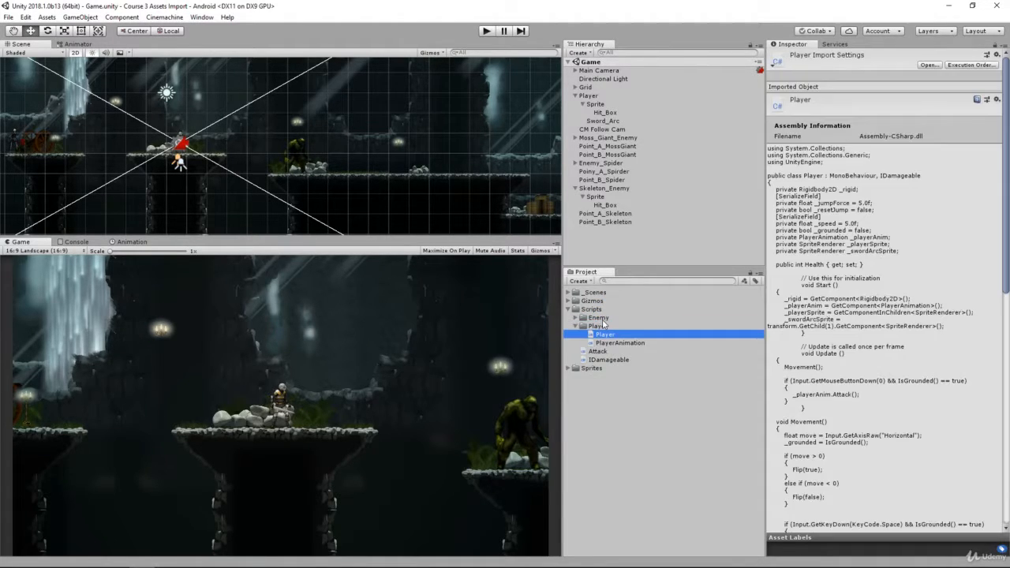
{"action": "double_click", "coordinate": [603, 325]}
{"action": "left_click", "coordinate": [602, 318]}
{"action": "double_click", "coordinate": [602, 318]}
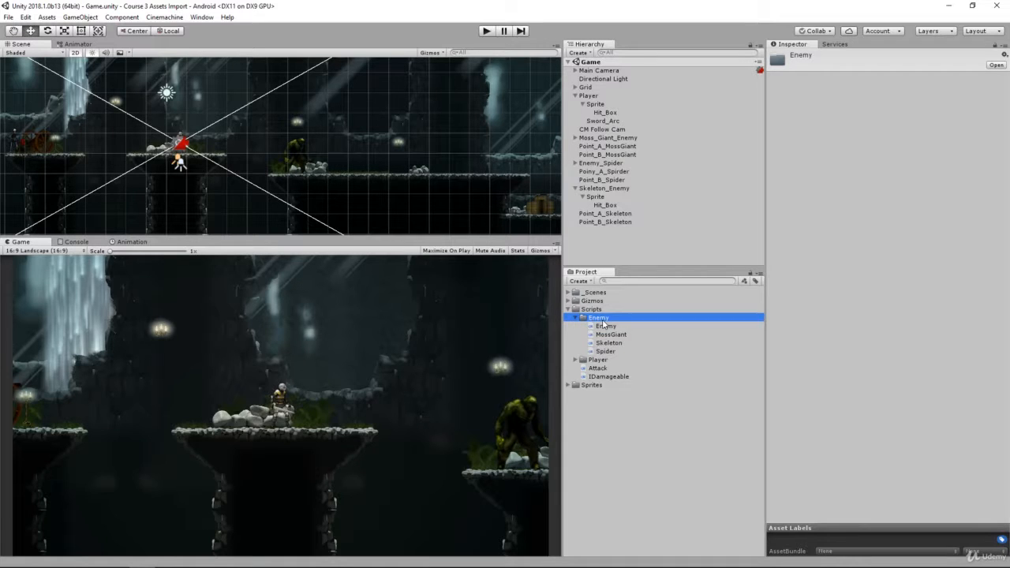
{"action": "left_click", "coordinate": [603, 325]}
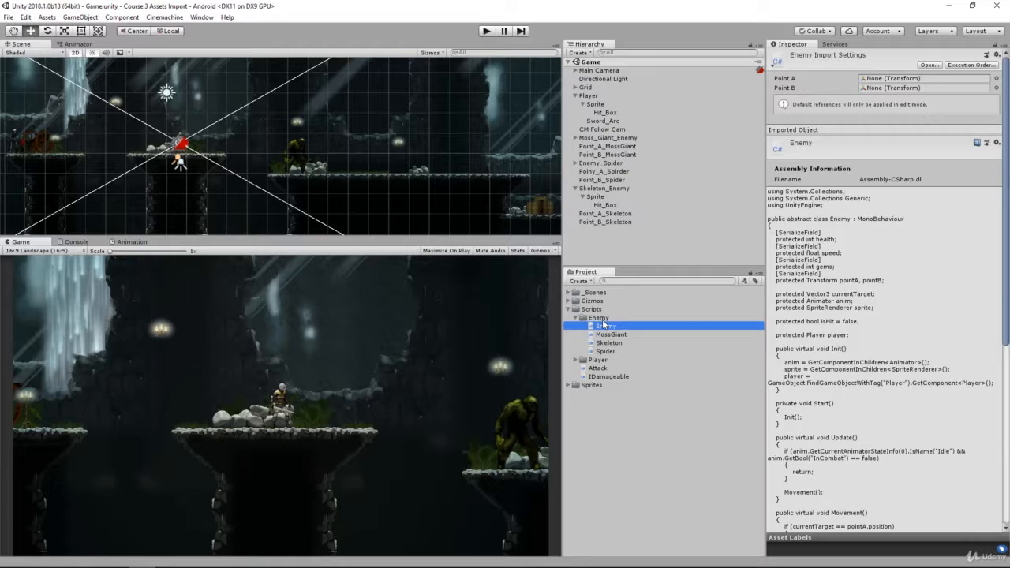
Compare the MossGiant, Skeleton and Spider scripts with the base Enemy script.
{"action": "key", "text": "Down"}
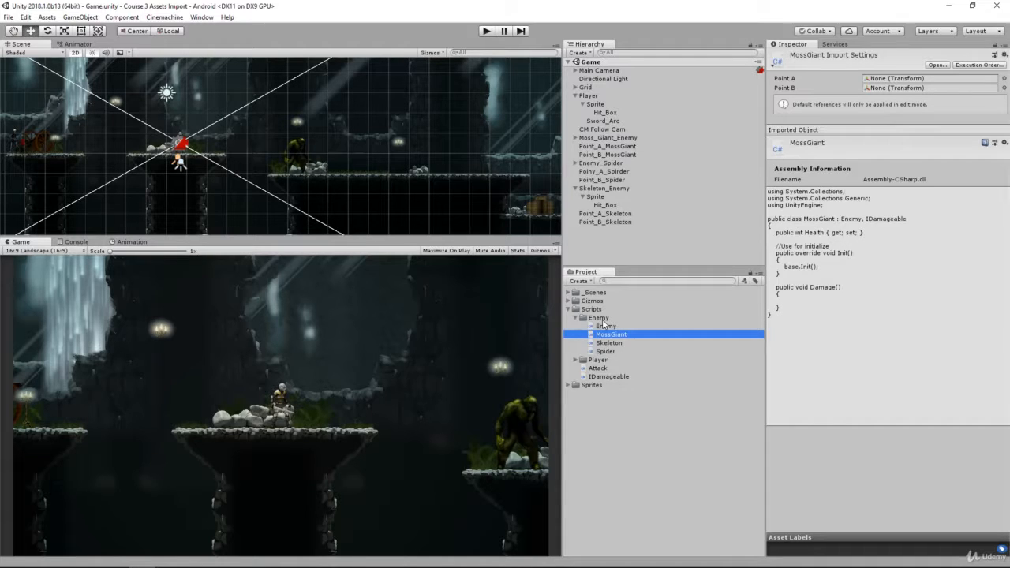
{"action": "key", "text": "Down"}
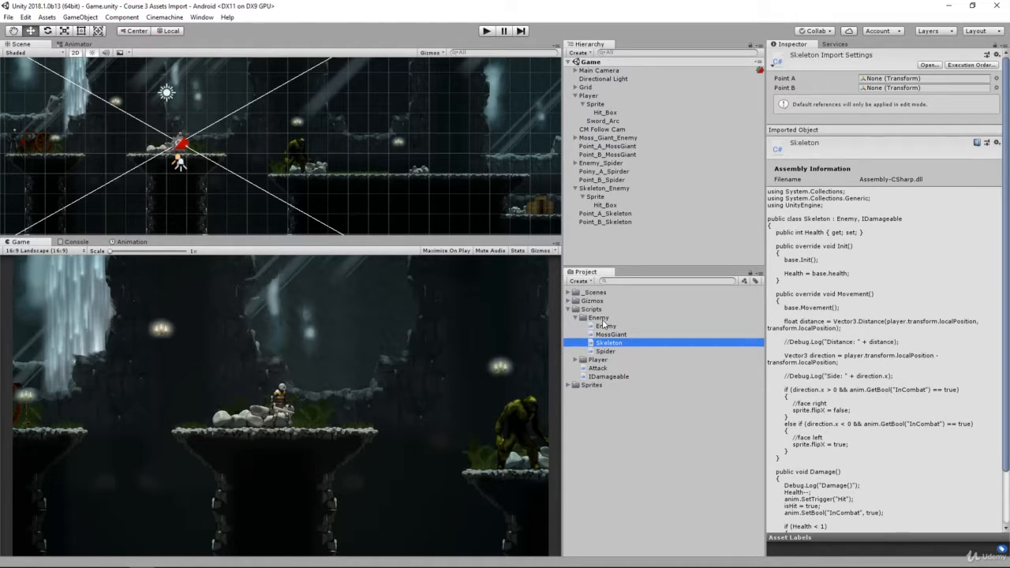
{"action": "key", "text": "Up"}
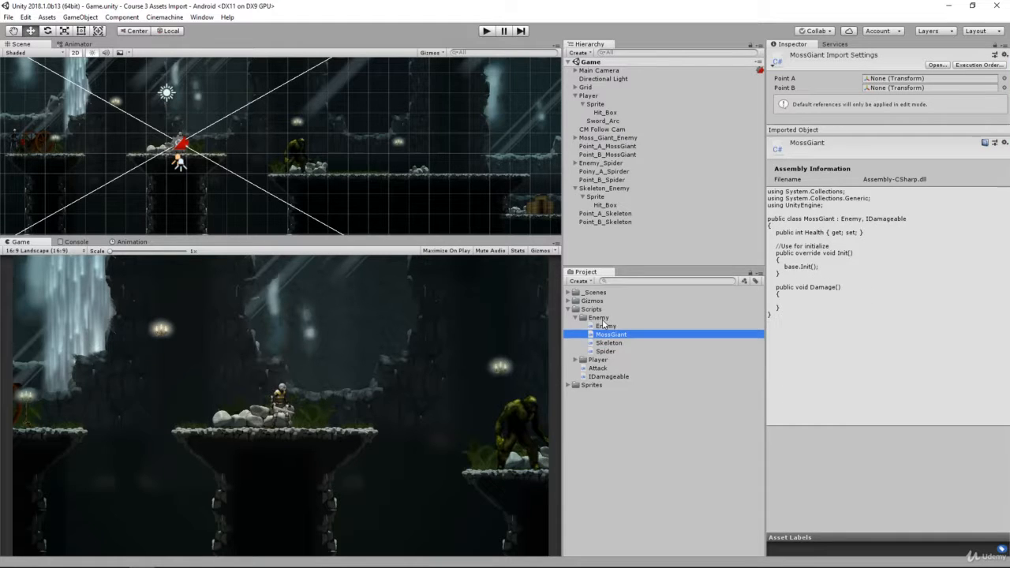
{"action": "key", "text": "Up"}
{"action": "key", "text": "Down"}
{"action": "key", "text": "Down"}
{"action": "key", "text": "Down"}
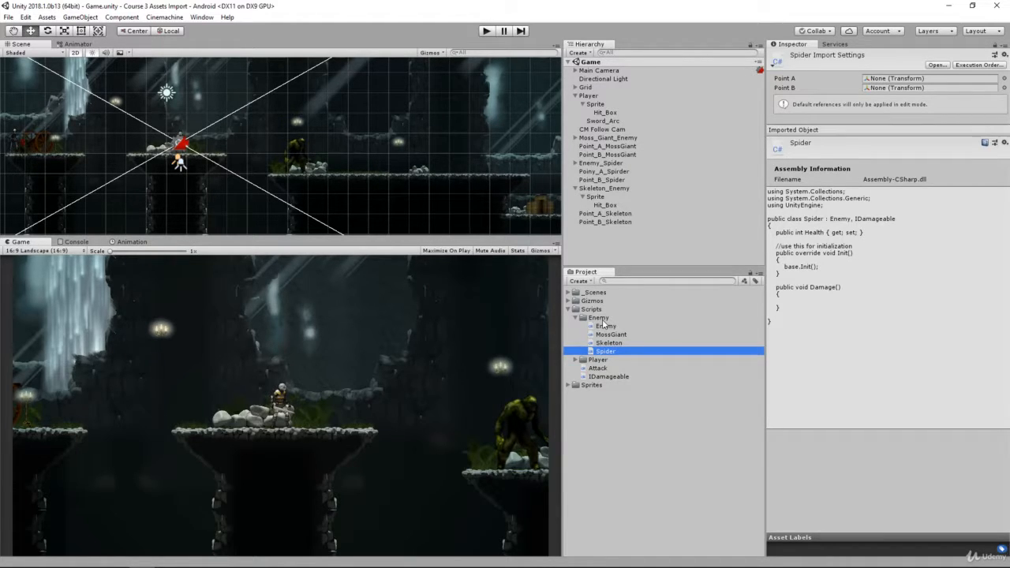
{"action": "key", "text": "Up"}
{"action": "key", "text": "Up"}
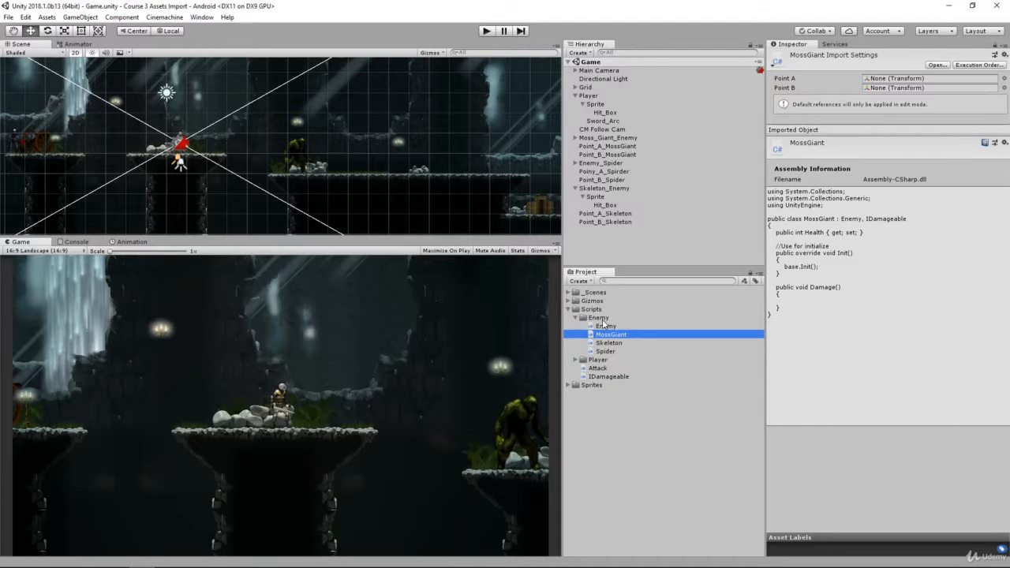
{"action": "key", "text": "Down"}
{"action": "key", "text": "Down"}
{"action": "key", "text": "Up"}
{"action": "key", "text": "Up"}
{"action": "key", "text": "Down"}
{"action": "key", "text": "Down"}
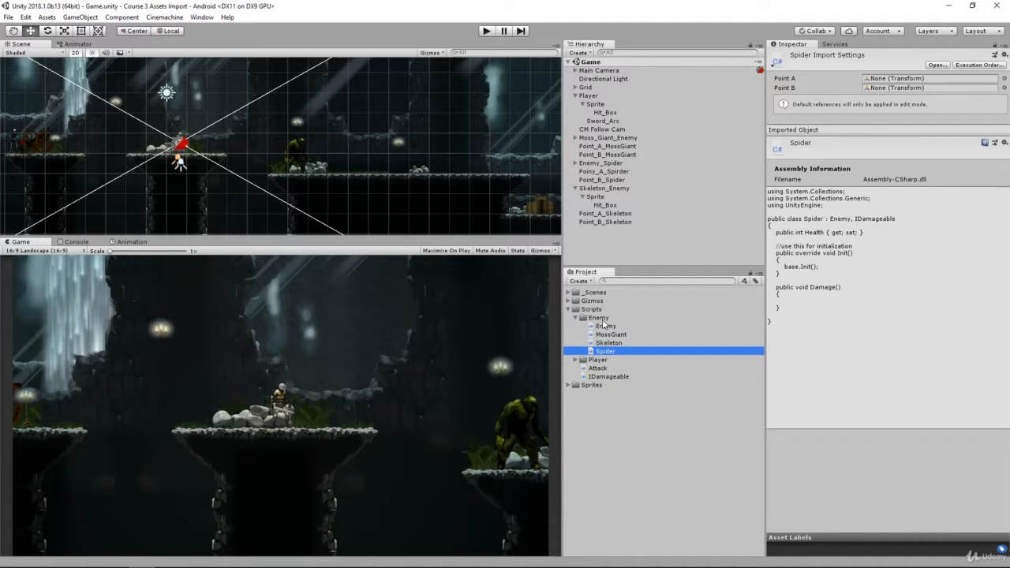
{"action": "key", "text": "Up"}
{"action": "key", "text": "Up"}
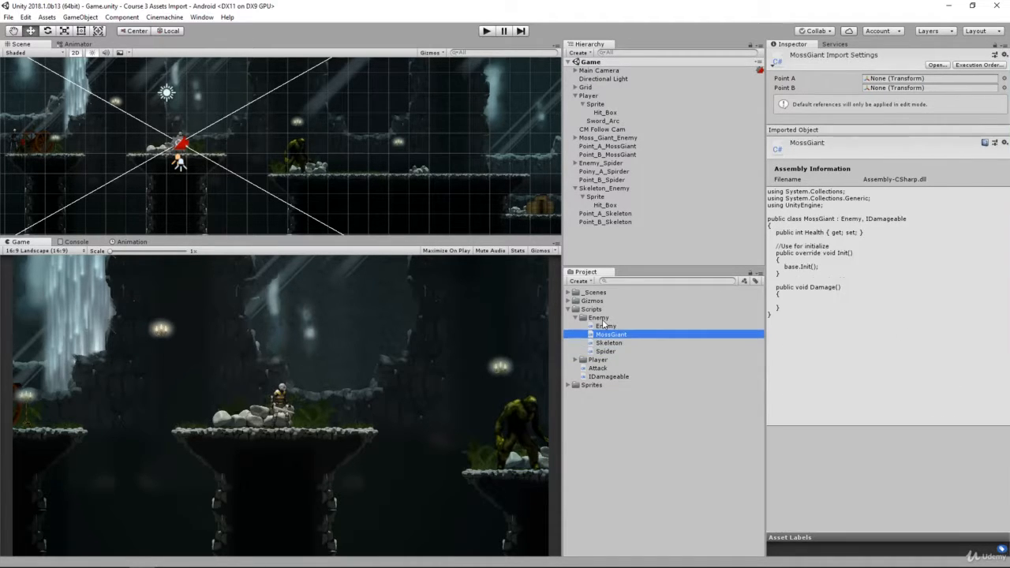
{"action": "key", "text": "Up"}
{"action": "key", "text": "Down"}
Read through the Skeleton script, from its Init method down to the end of its Damage method.
{"action": "key", "text": "Down"}
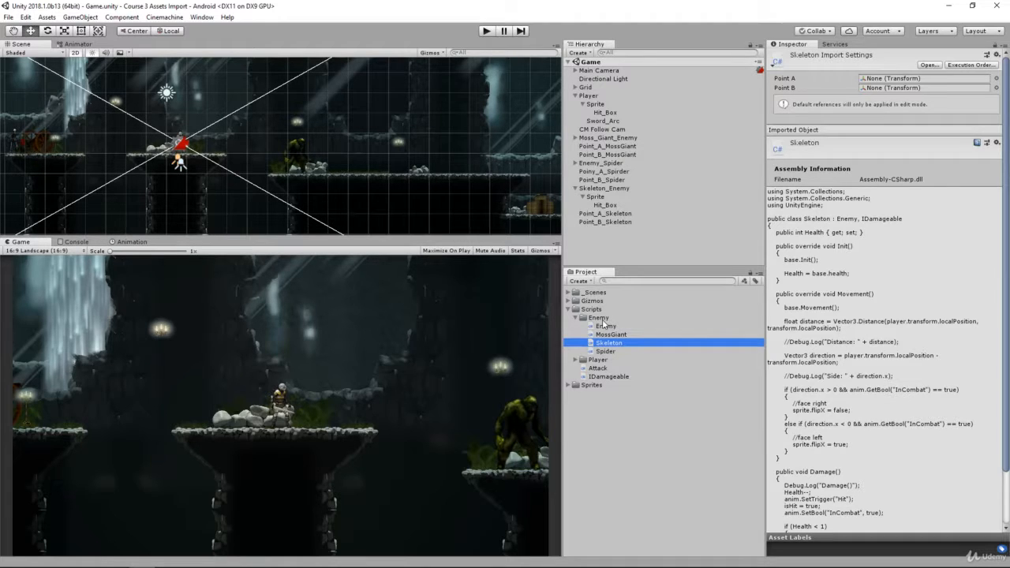
{"action": "key", "text": "Up"}
{"action": "key", "text": "Down"}
{"action": "scroll", "coordinate": [835, 314], "scroll_direction": "down", "scroll_amount": 2}
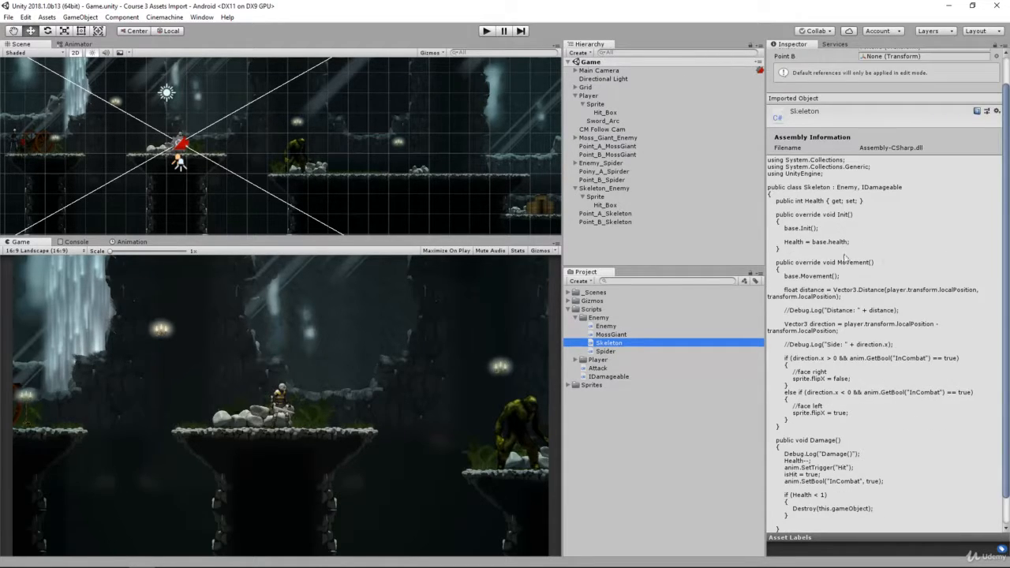
{"action": "scroll", "coordinate": [840, 432], "scroll_direction": "down", "scroll_amount": 2}
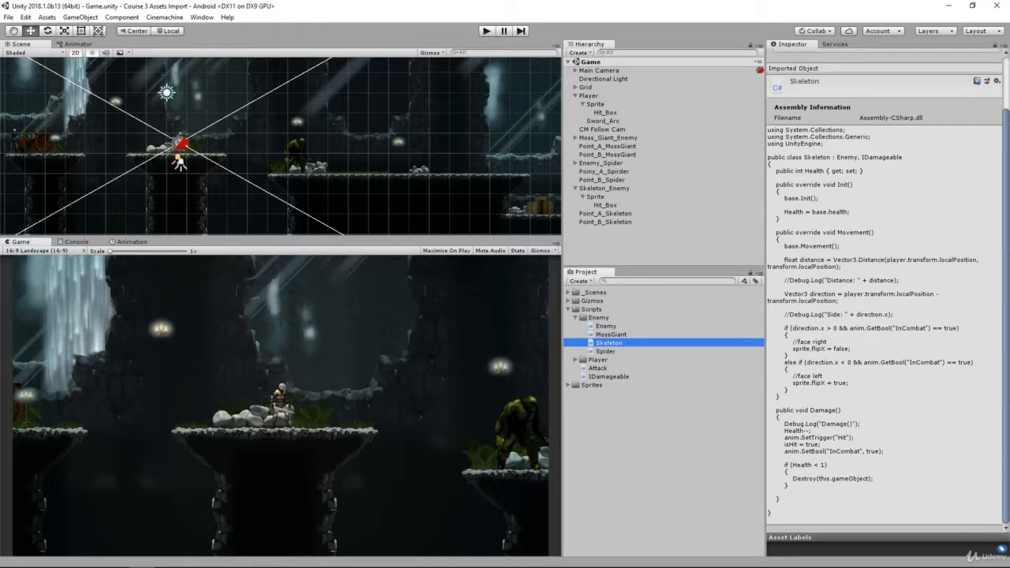
{"action": "left_click", "coordinate": [219, 566]}
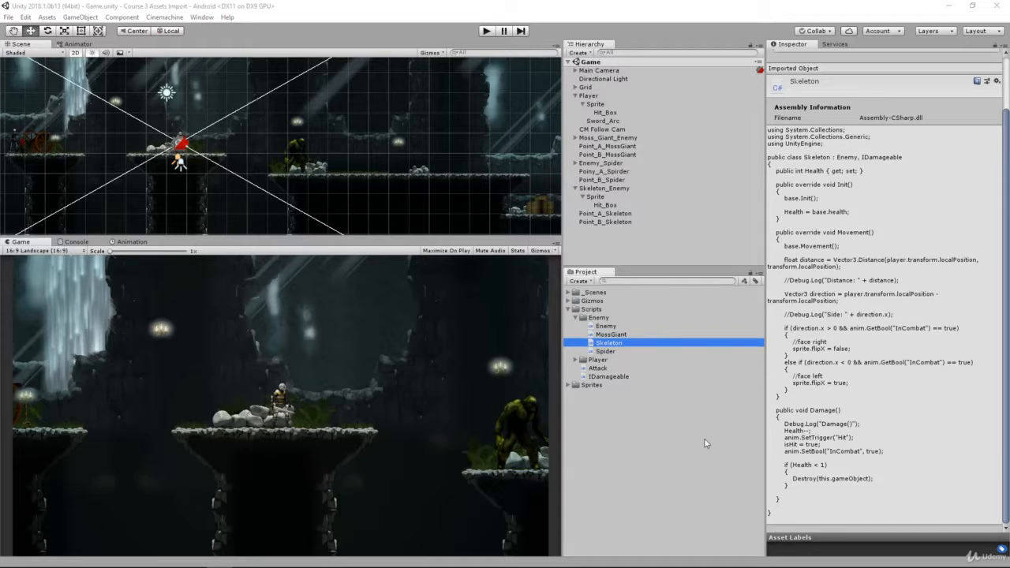
Collapse the Scripts folder and select the Moss_Giant_Attack sprite sheet in Sprites > Characters > Moss_Giant.
{"action": "left_click", "coordinate": [596, 309]}
{"action": "key", "text": "Left"}
{"action": "left_click", "coordinate": [606, 302]}
{"action": "key", "text": "Down"}
{"action": "key", "text": "Down"}
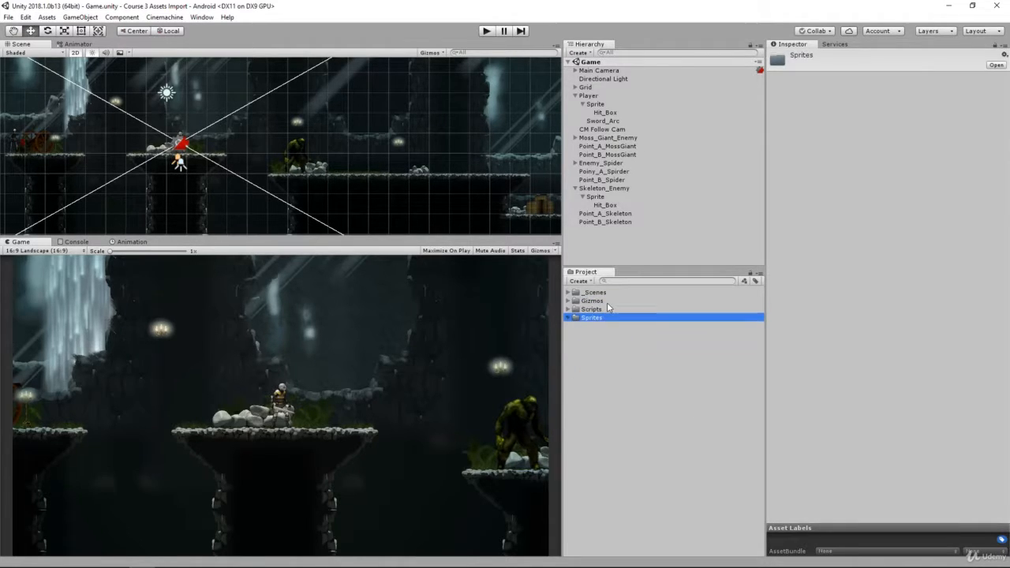
{"action": "key", "text": "Right"}
{"action": "key", "text": "Down"}
{"action": "key", "text": "Right"}
{"action": "key", "text": "Down"}
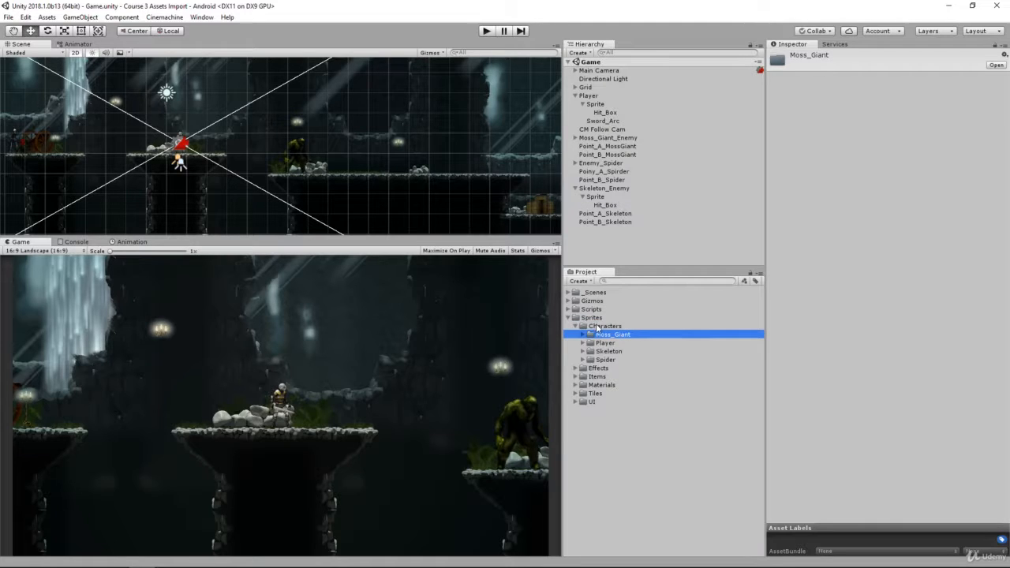
{"action": "key", "text": "Right"}
{"action": "key", "text": "Down"}
{"action": "key", "text": "Down"}
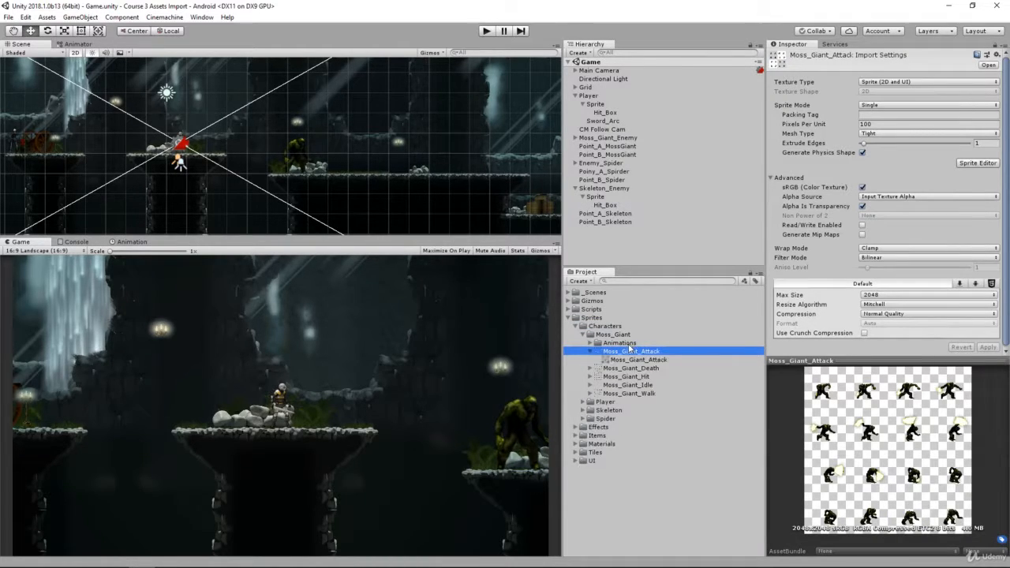
Set the Moss_Giant_Attack texture's sprite mode to Multiple and open it in the Sprite Editor, applying the import settings.
{"action": "left_click", "coordinate": [884, 105]}
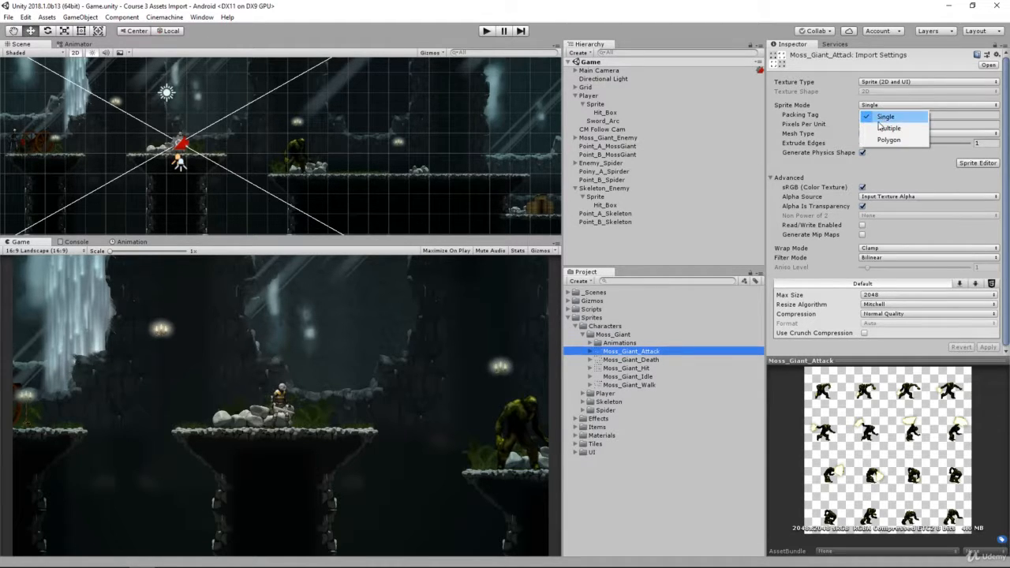
{"action": "left_click", "coordinate": [888, 128]}
{"action": "scroll", "coordinate": [886, 209], "scroll_direction": "down", "scroll_amount": 1}
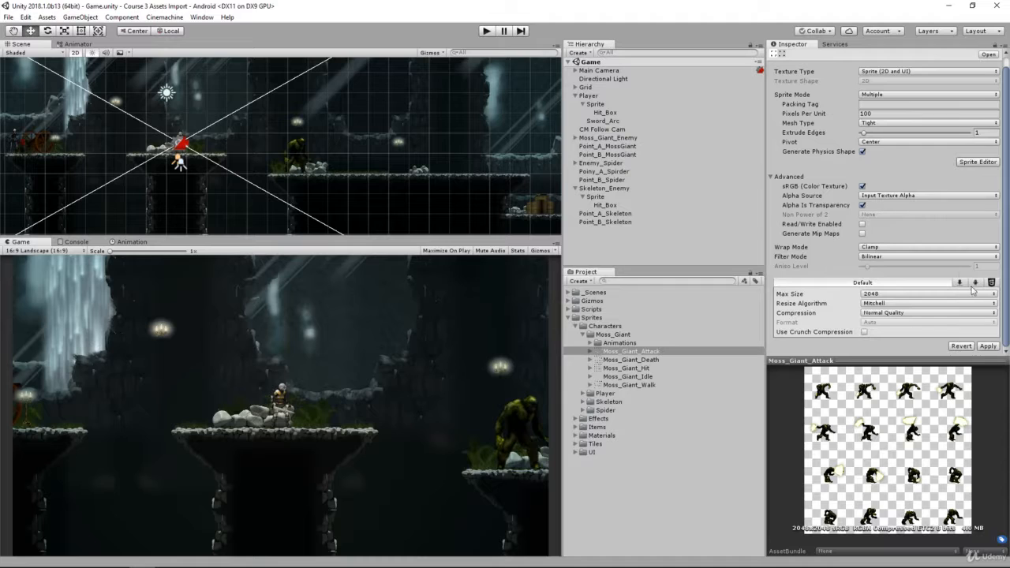
{"action": "left_click", "coordinate": [969, 162]}
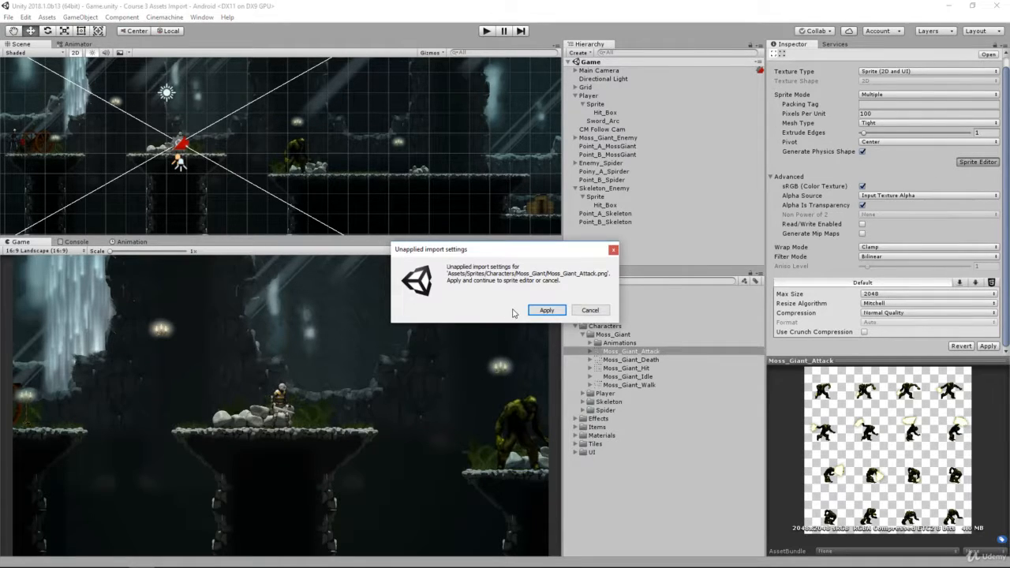
{"action": "left_click", "coordinate": [554, 311]}
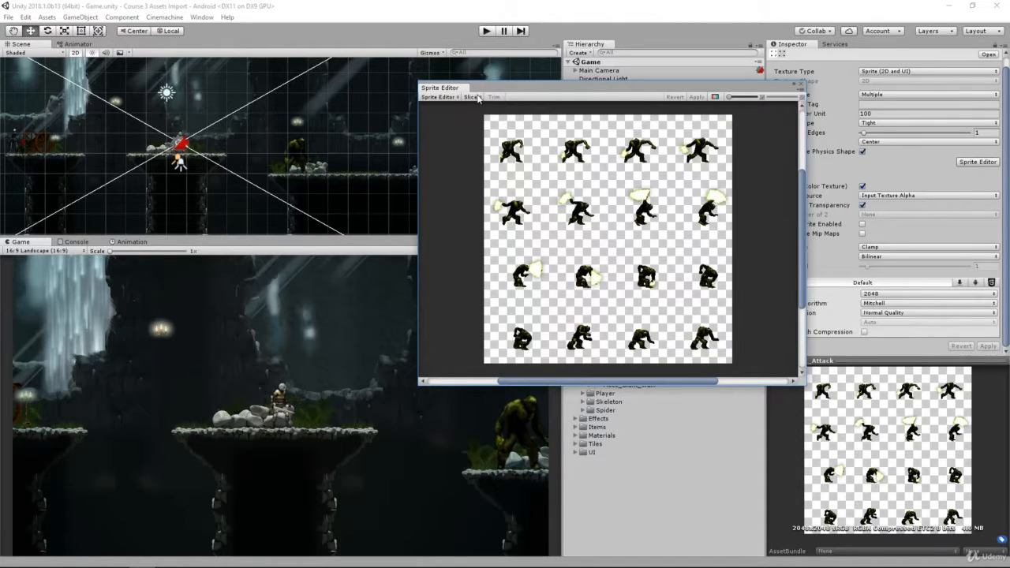
Slice the attack sheet using Grid By Cell Size with a pixel size of 512 by 512.
{"action": "left_click", "coordinate": [471, 96]}
{"action": "left_click", "coordinate": [472, 96]}
{"action": "left_click", "coordinate": [569, 106]}
{"action": "left_click", "coordinate": [567, 130]}
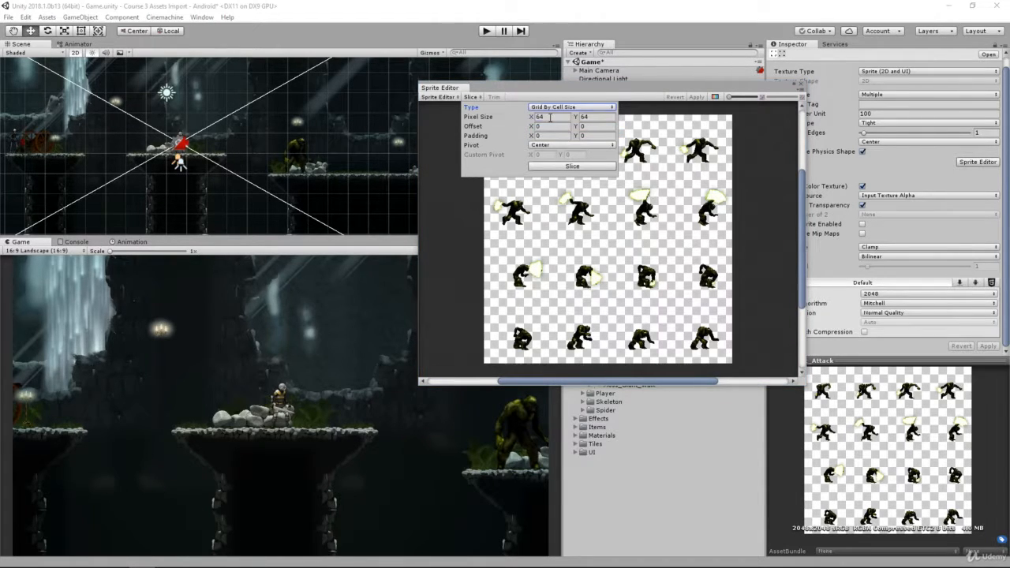
{"action": "left_click", "coordinate": [549, 118]}
{"action": "type", "text": "512"}
{"action": "key", "text": "Tab"}
{"action": "type", "text": "512"}
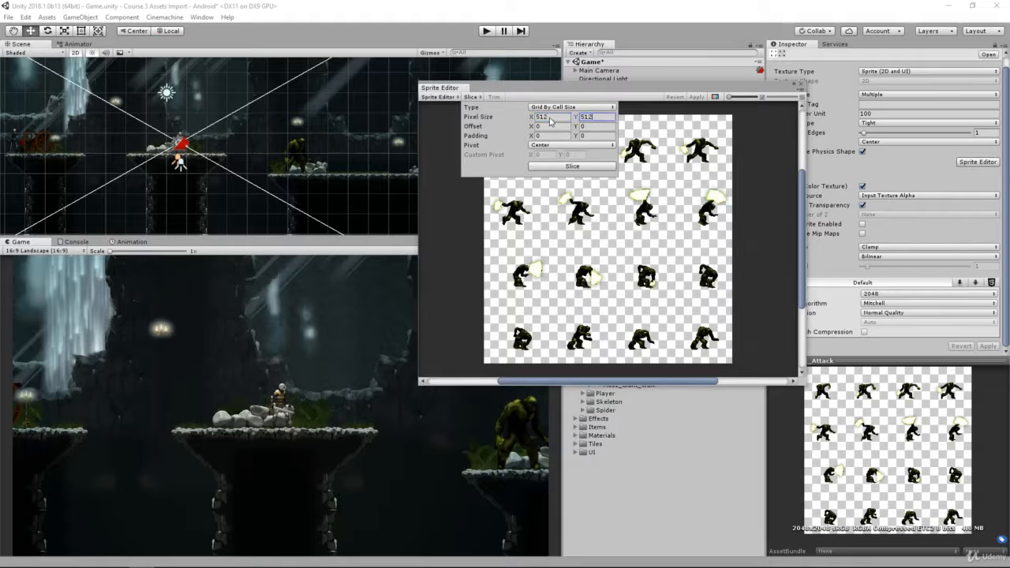
{"action": "left_click", "coordinate": [586, 166]}
Check several of the sliced attack frames, apply the slicing and close the Sprite Editor.
{"action": "left_click", "coordinate": [580, 211]}
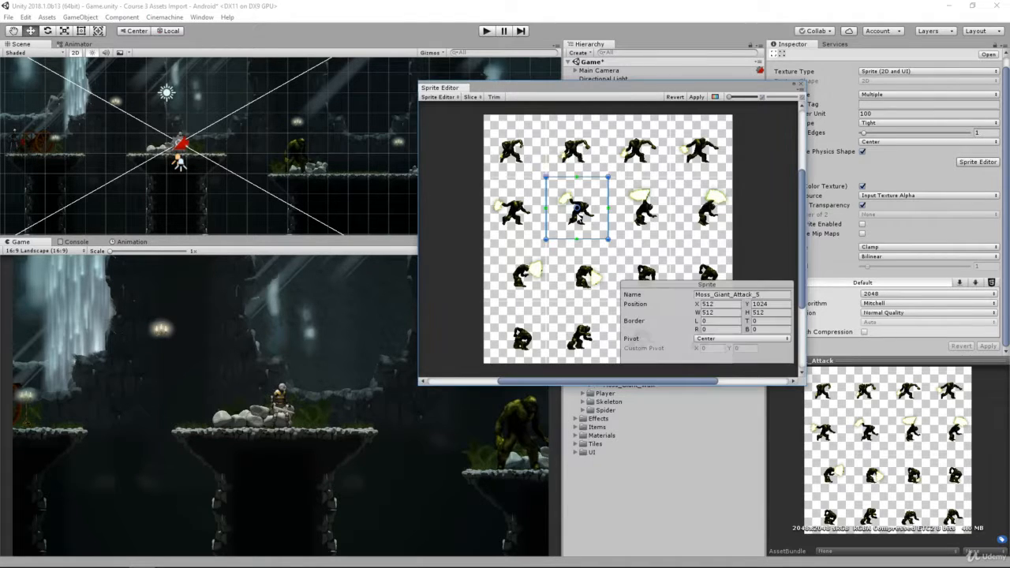
{"action": "left_click", "coordinate": [654, 211]}
{"action": "left_click", "coordinate": [641, 151]}
{"action": "left_click", "coordinate": [587, 146]}
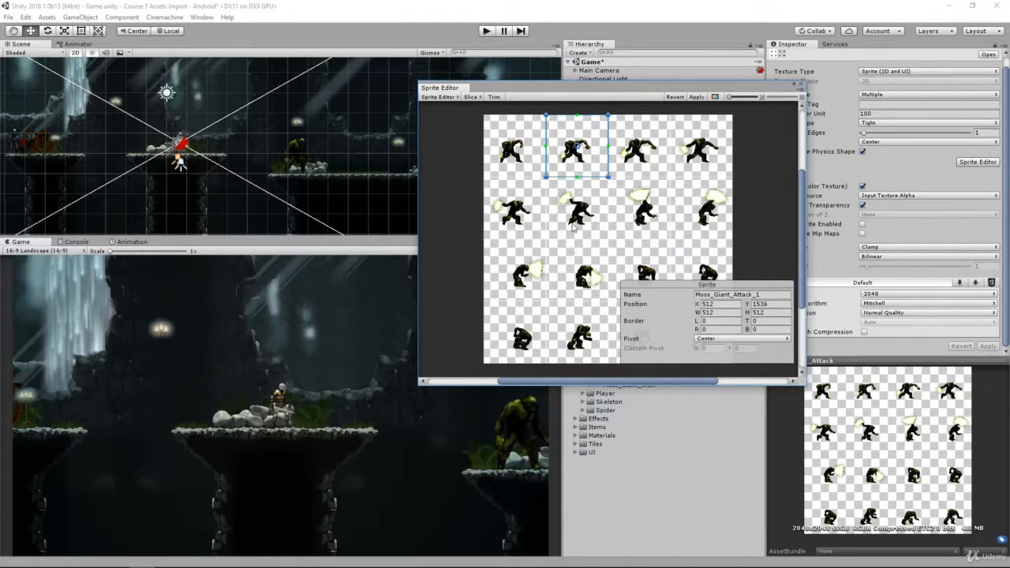
{"action": "left_click", "coordinate": [586, 354]}
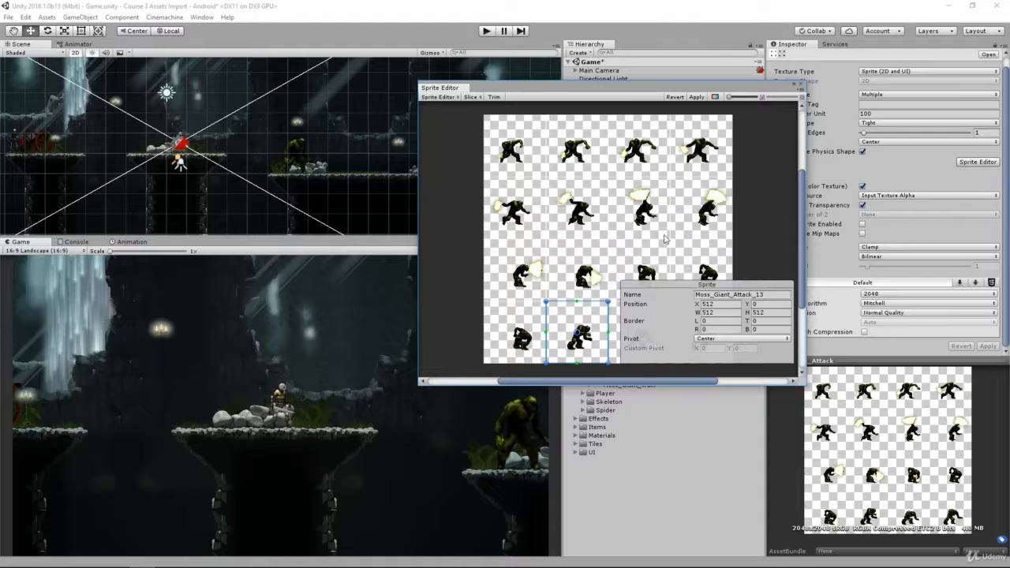
{"action": "left_click", "coordinate": [696, 97]}
{"action": "left_click", "coordinate": [803, 83]}
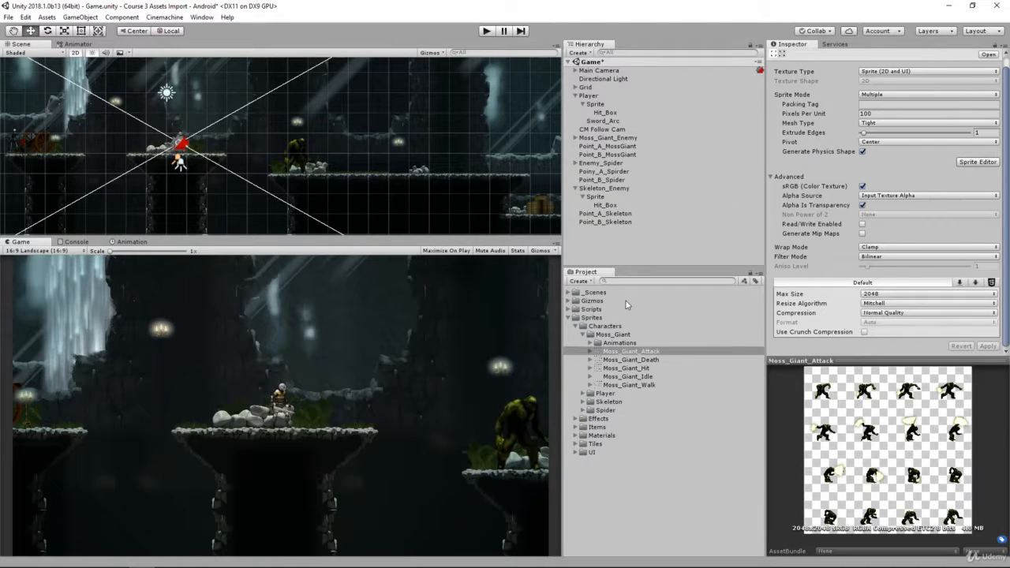
Collapse Skeleton_Enemy in the scene hierarchy and select the Sprite child of Moss_Giant_Enemy.
{"action": "left_click", "coordinate": [595, 190]}
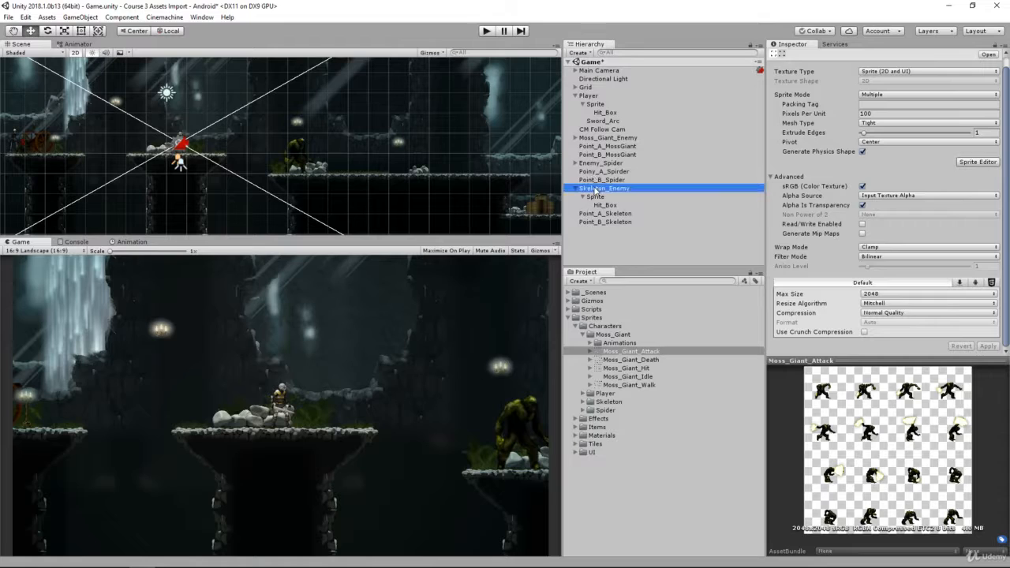
{"action": "key", "text": "Left"}
{"action": "key", "text": "Up"}
{"action": "key", "text": "Up"}
{"action": "key", "text": "Up"}
{"action": "key", "text": "Up"}
{"action": "key", "text": "Up"}
{"action": "key", "text": "Up"}
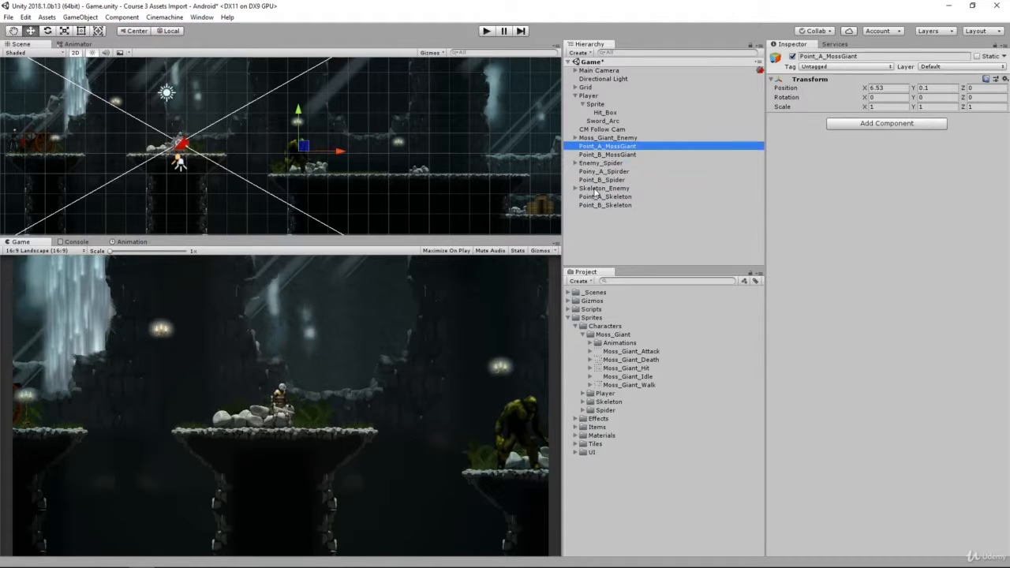
{"action": "key", "text": "Right"}
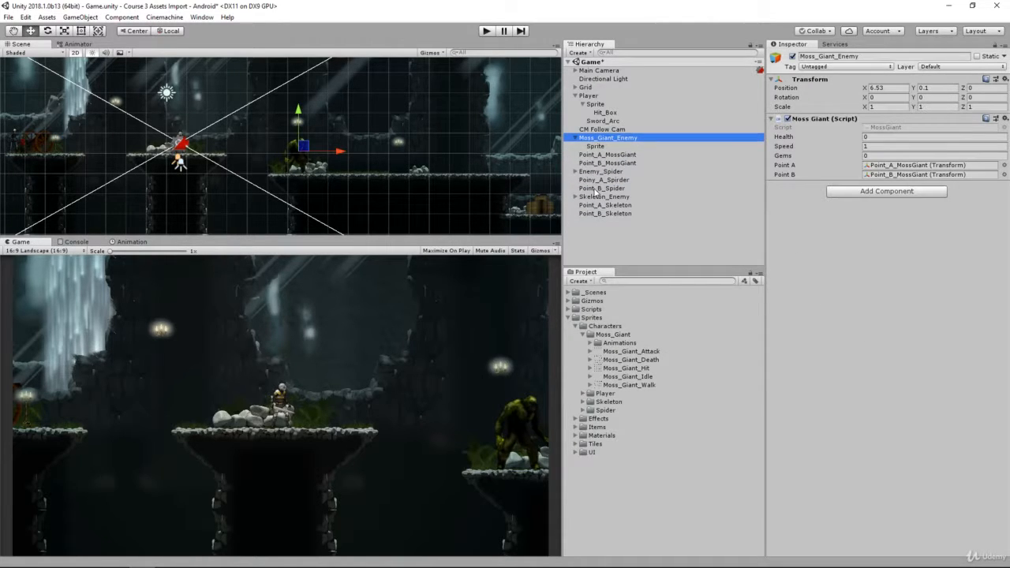
{"action": "key", "text": "Down"}
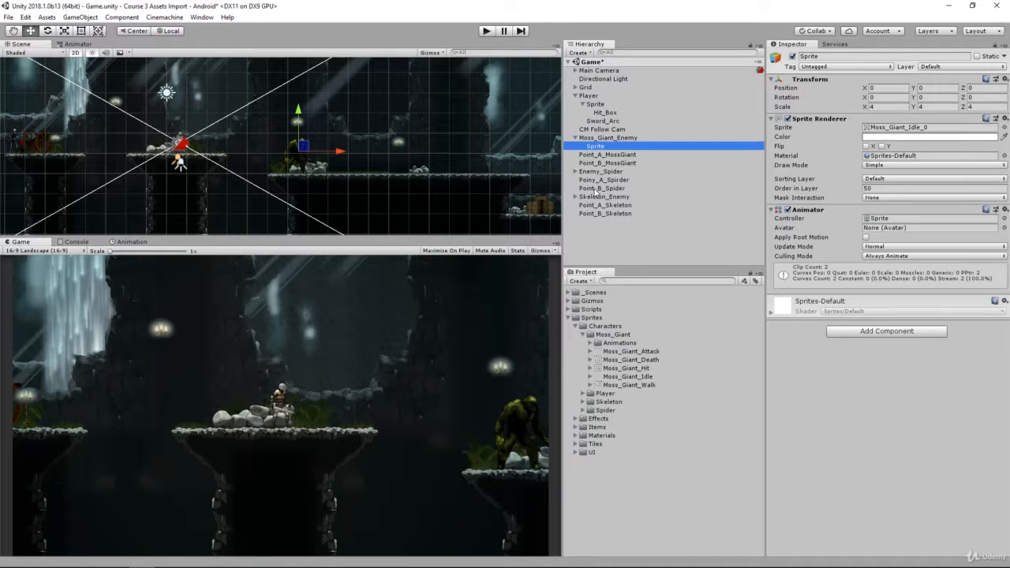
Create a new animation clip for the selected Sprite, saved as Attack in Sprites/Characters/Moss_Giant/Animations.
{"action": "left_click", "coordinate": [140, 243]}
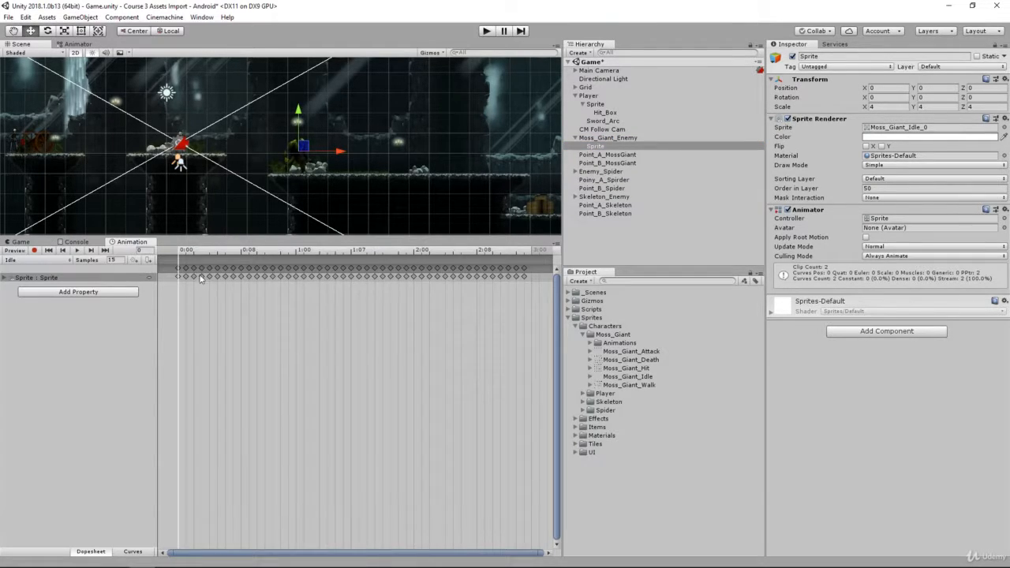
{"action": "left_click", "coordinate": [36, 260]}
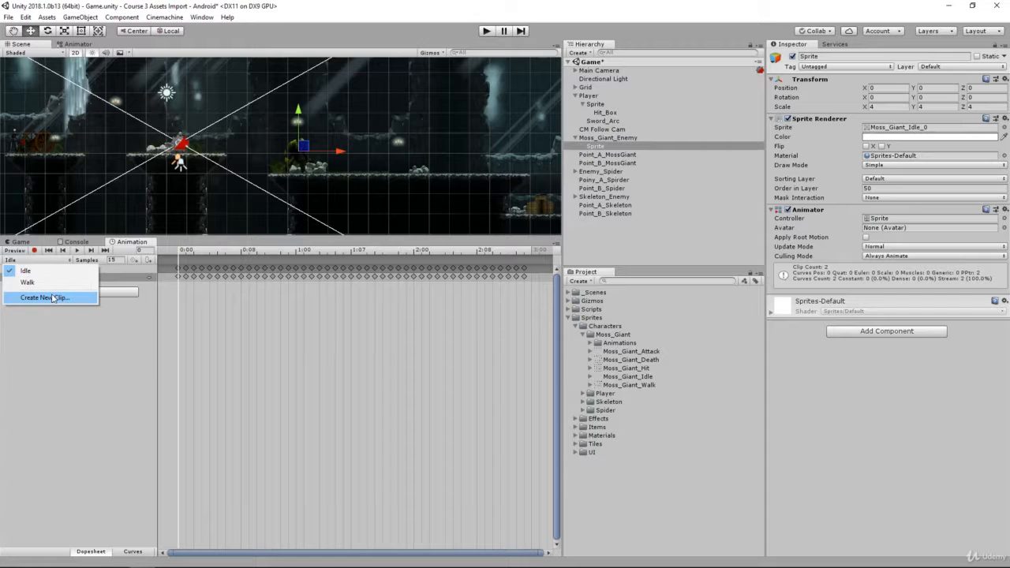
{"action": "left_click", "coordinate": [53, 297]}
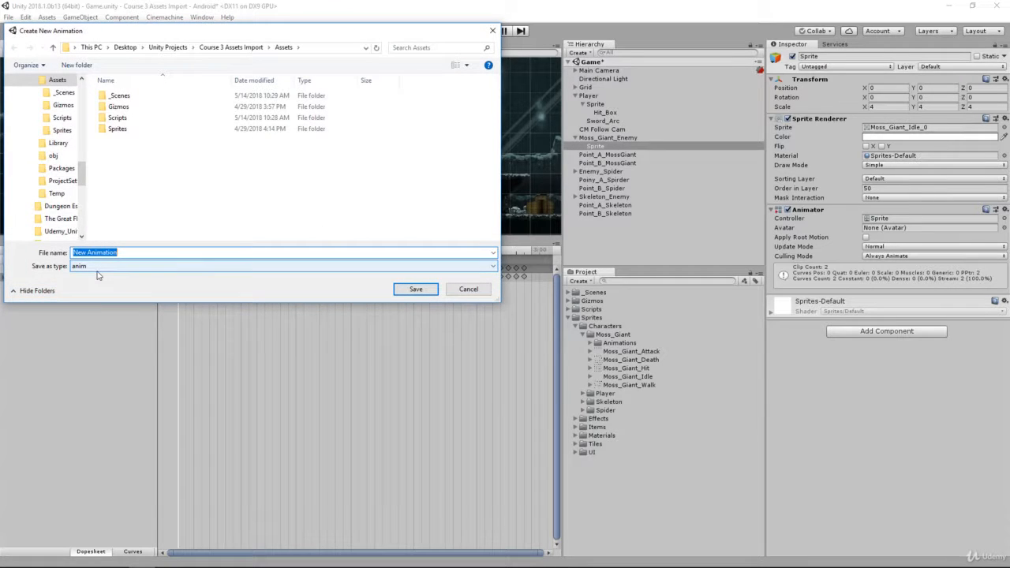
{"action": "type", "text": "Attack"}
{"action": "double_click", "coordinate": [116, 128]}
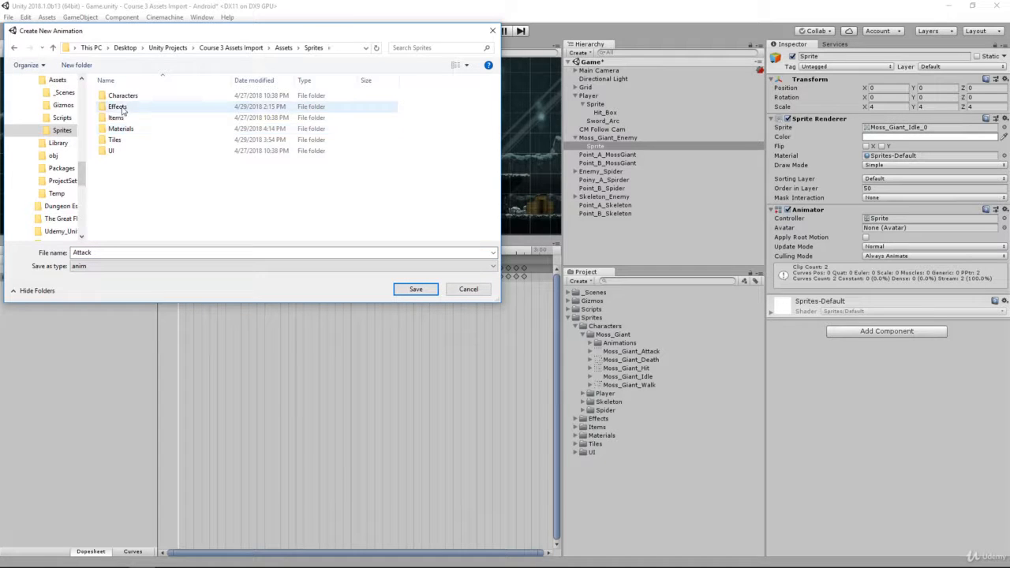
{"action": "double_click", "coordinate": [122, 96]}
{"action": "left_click", "coordinate": [139, 95]}
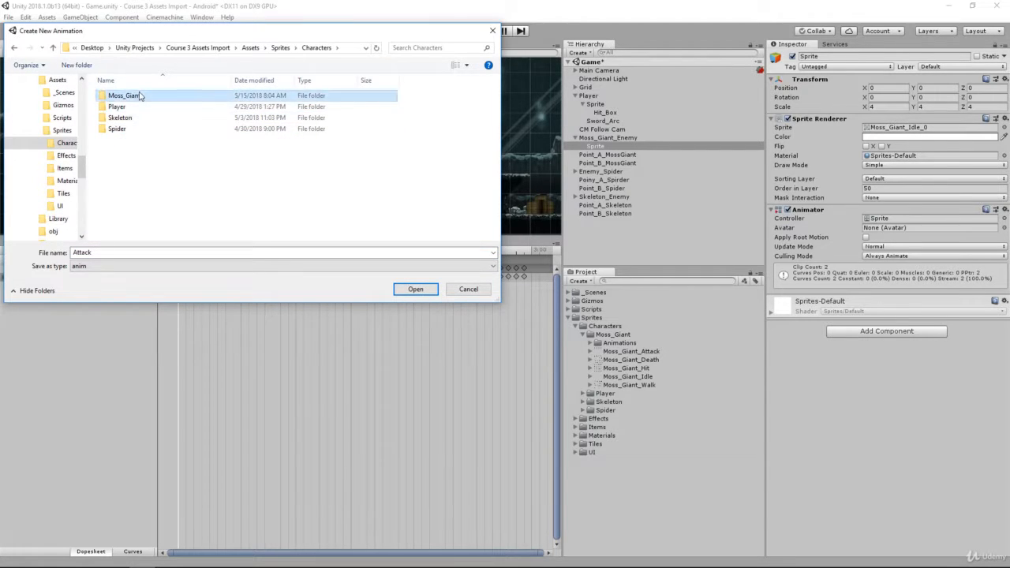
{"action": "double_click", "coordinate": [138, 95]}
{"action": "double_click", "coordinate": [139, 96]}
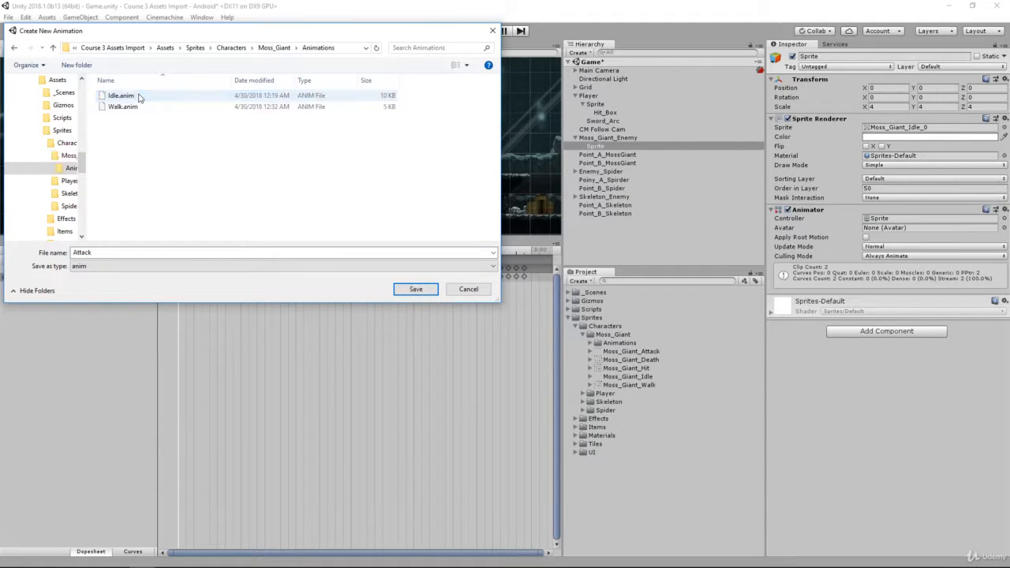
{"action": "left_click", "coordinate": [408, 290]}
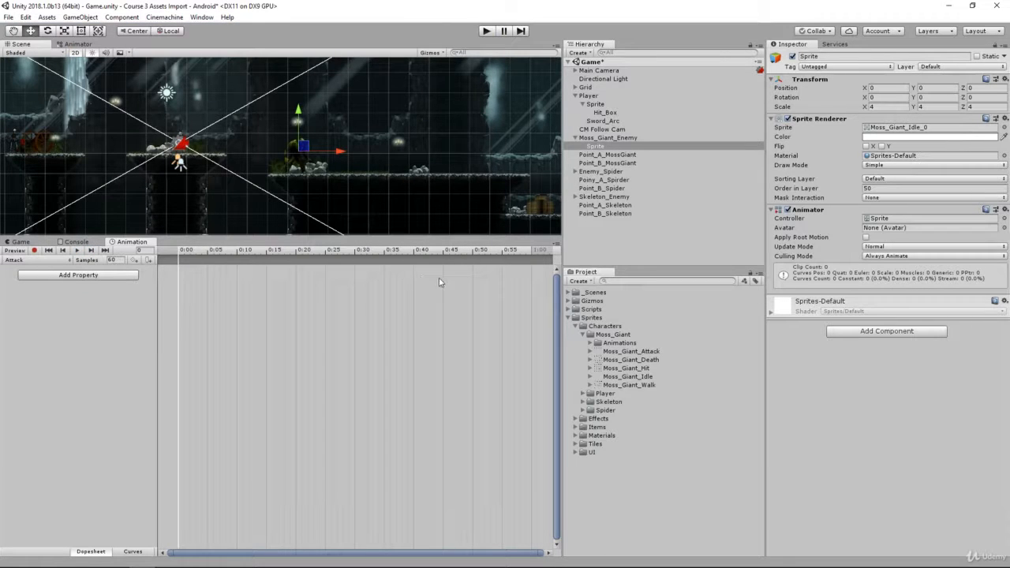
Add the sliced frames Moss_Giant_Attack_0 through Moss_Giant_Attack_15 to the Attack clip's timeline and preview the animation.
{"action": "left_click", "coordinate": [631, 352]}
{"action": "key", "text": "Right"}
{"action": "left_click", "coordinate": [634, 360]}
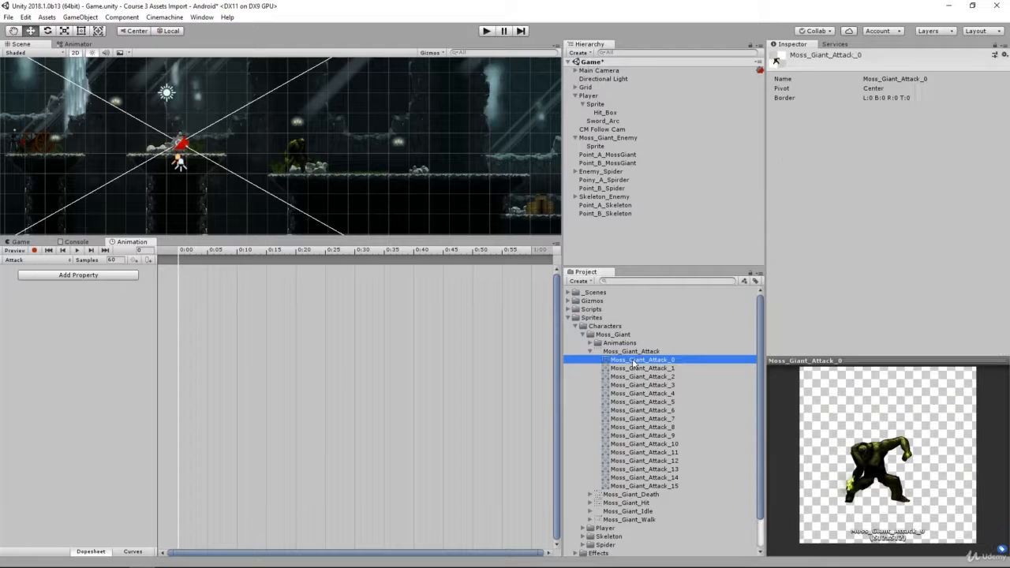
{"action": "left_click", "coordinate": [674, 485], "text": "shift"}
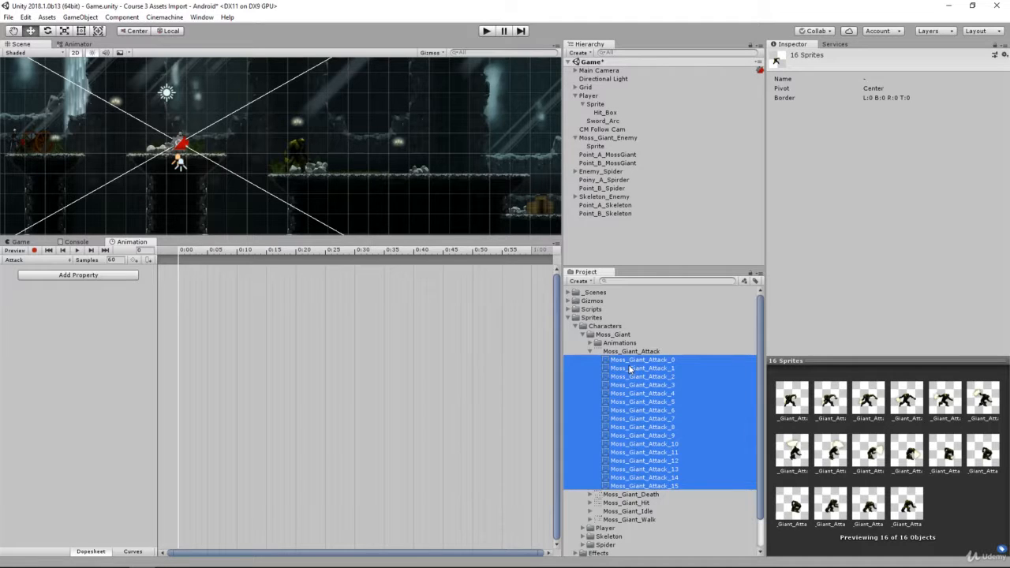
{"action": "left_click_drag", "start_coordinate": [630, 369], "coordinate": [378, 331]}
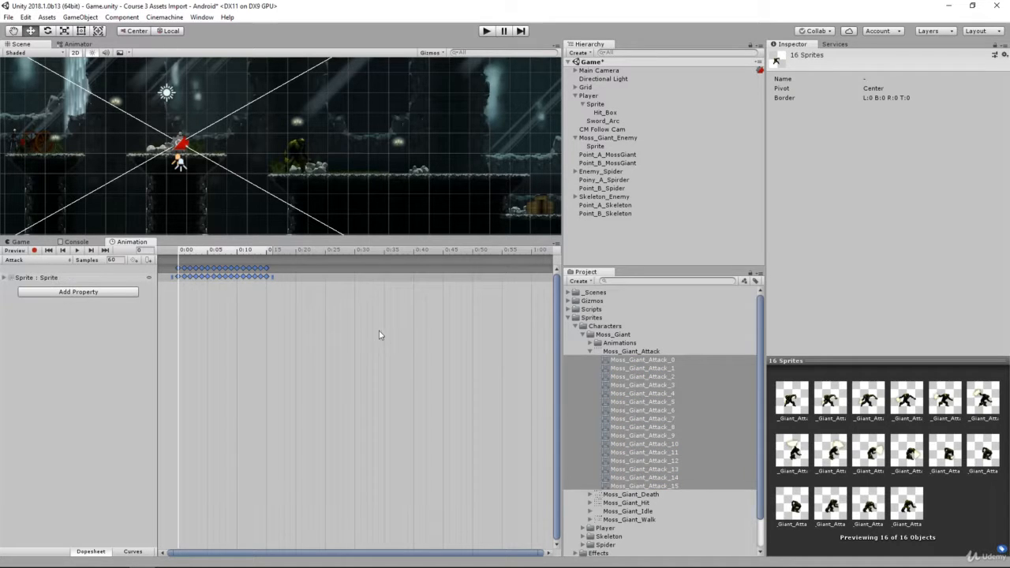
{"action": "left_click", "coordinate": [77, 250]}
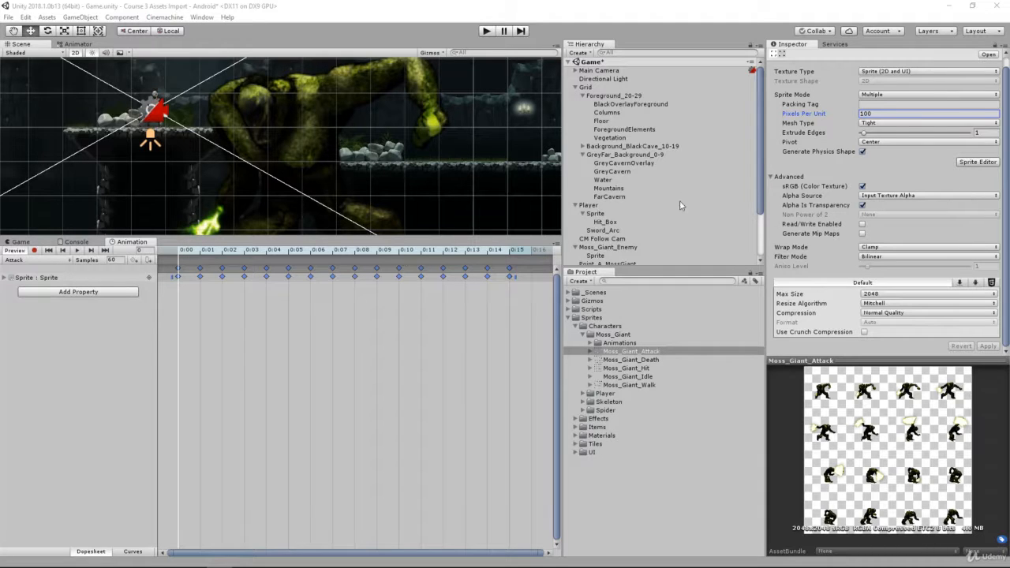
Set the Moss_Giant_Attack texture's Pixels Per Unit to 512 and apply the import settings.
{"action": "left_click", "coordinate": [876, 112]}
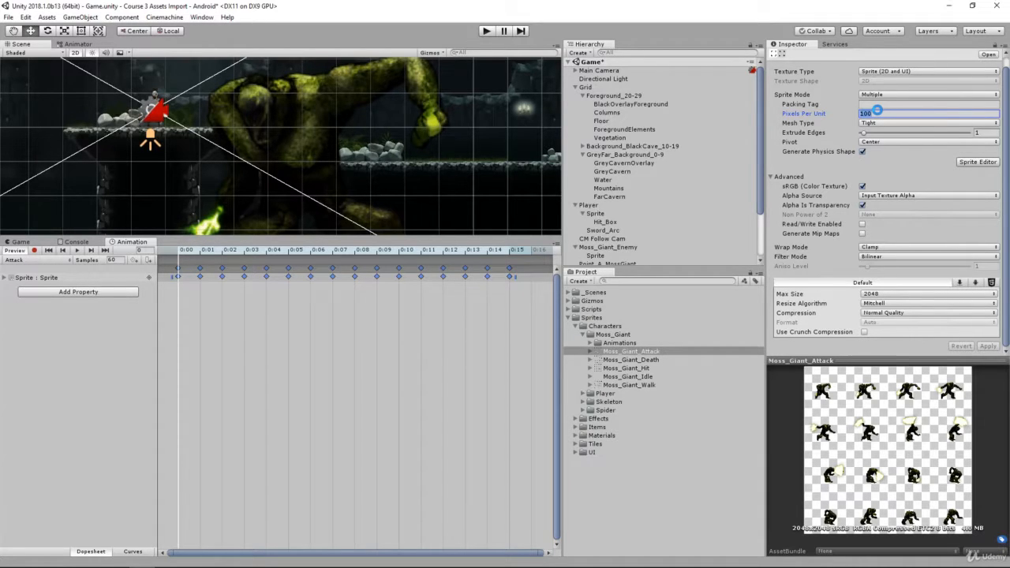
{"action": "type", "text": "512"}
{"action": "left_click", "coordinate": [986, 345]}
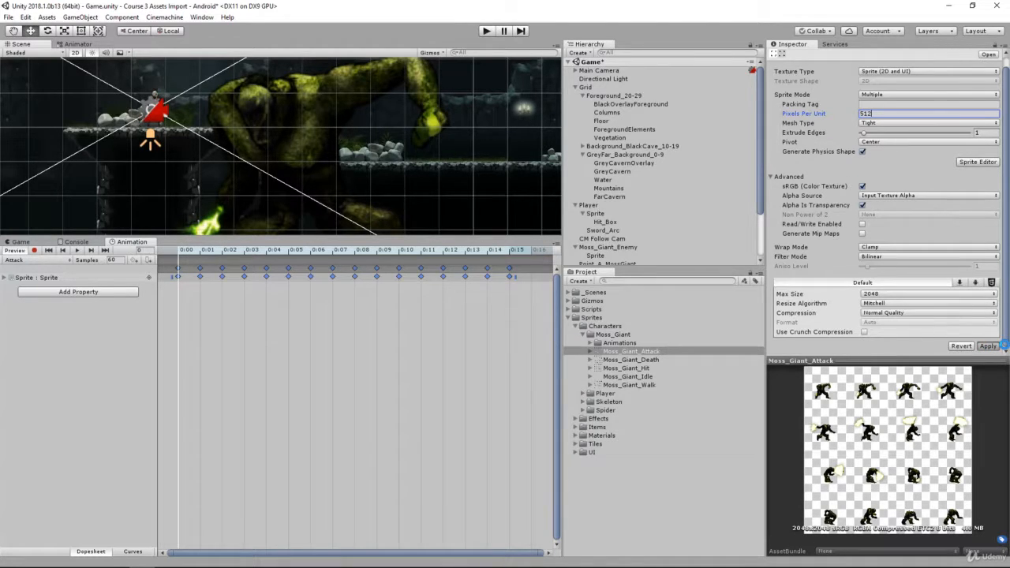
{"action": "left_click", "coordinate": [355, 287]}
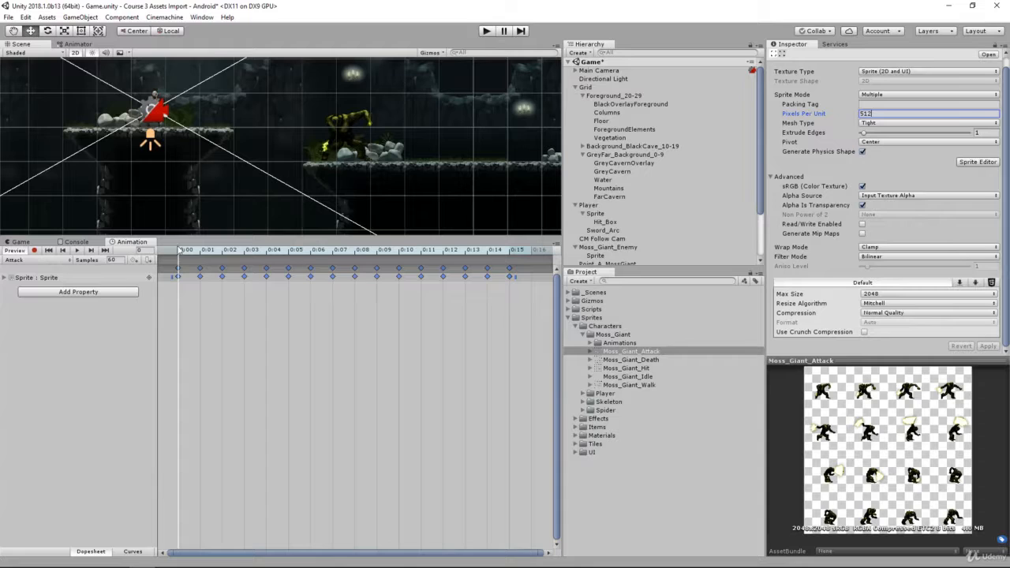
Compare the giant's size in the Idle clip with the Attack clip, and play the Attack clip's preview.
{"action": "left_click", "coordinate": [36, 260]}
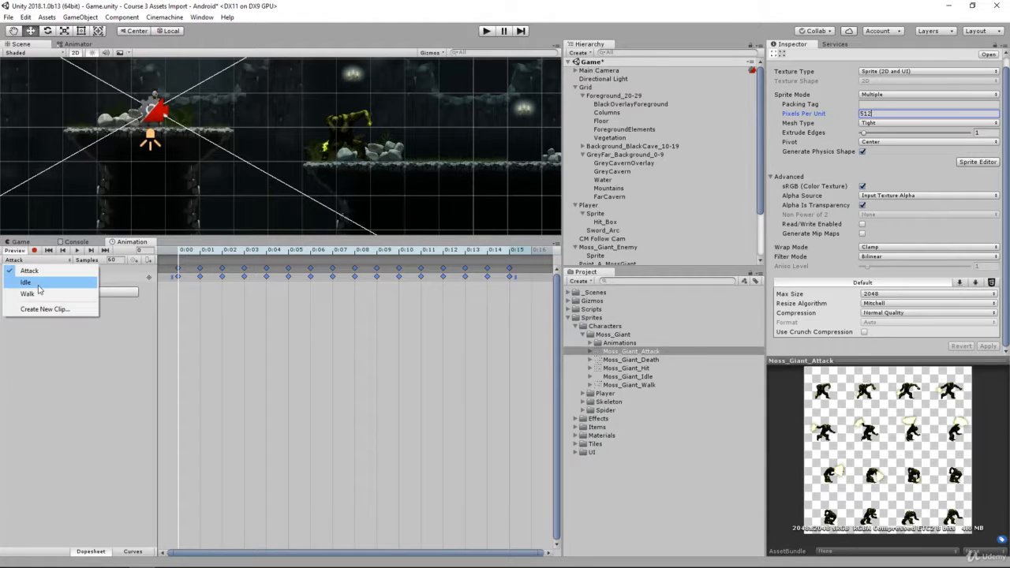
{"action": "left_click", "coordinate": [38, 290]}
{"action": "left_click", "coordinate": [28, 261]}
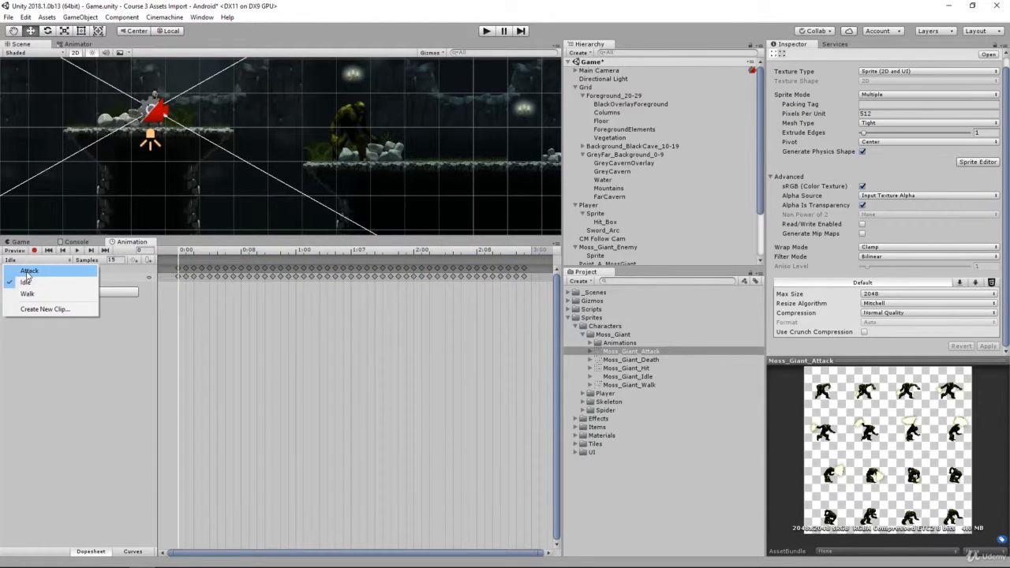
{"action": "left_click", "coordinate": [28, 270]}
{"action": "left_click", "coordinate": [77, 251]}
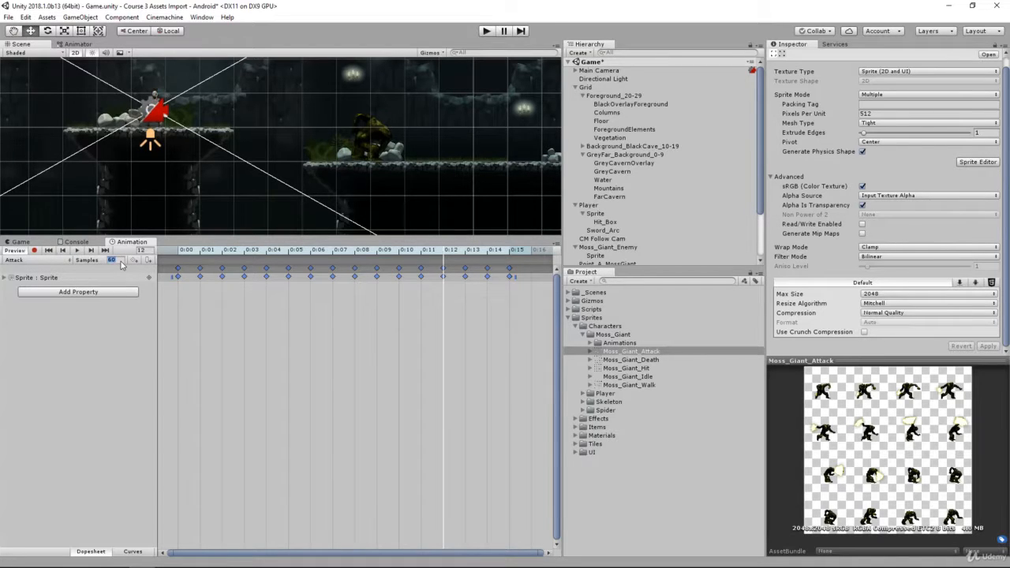
Try a sample rate of 15 on the Attack clip and raise it to 20.
{"action": "type", "text": "15"}
{"action": "key", "text": "Return"}
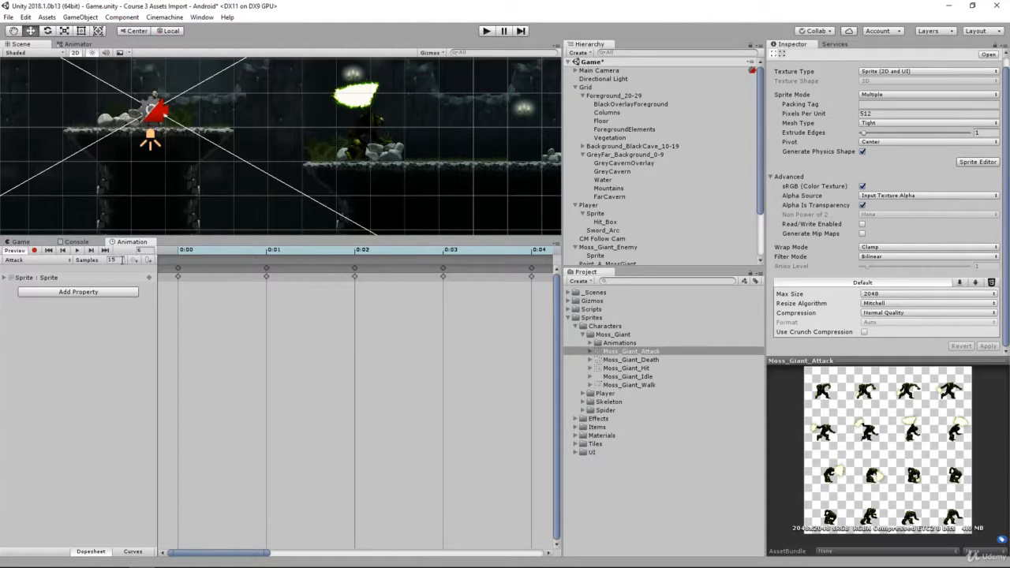
{"action": "type", "text": "20"}
{"action": "key", "text": "Return"}
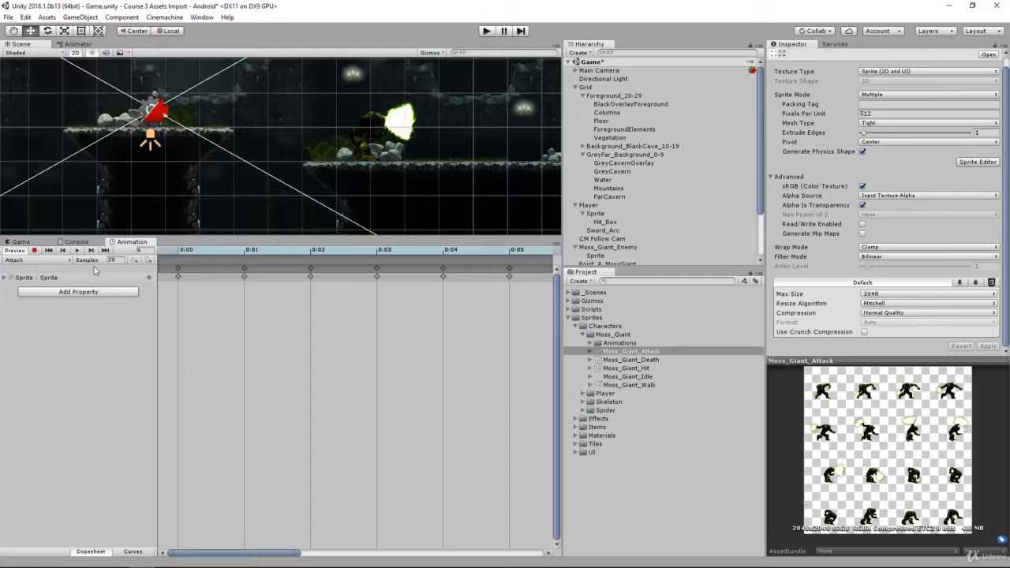